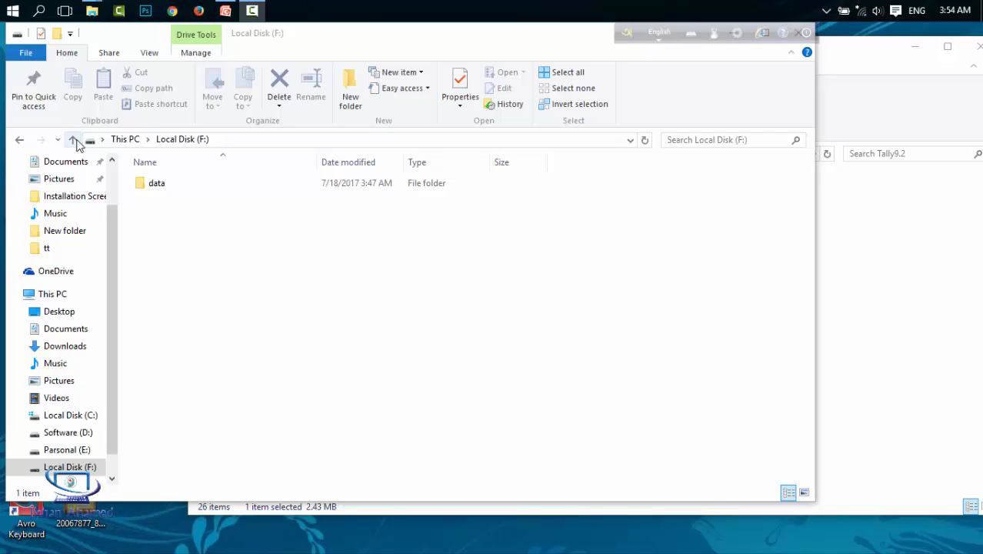
Go up to This PC and open Local Disk (F:)
{"action": "left_click", "coordinate": [73, 140]}
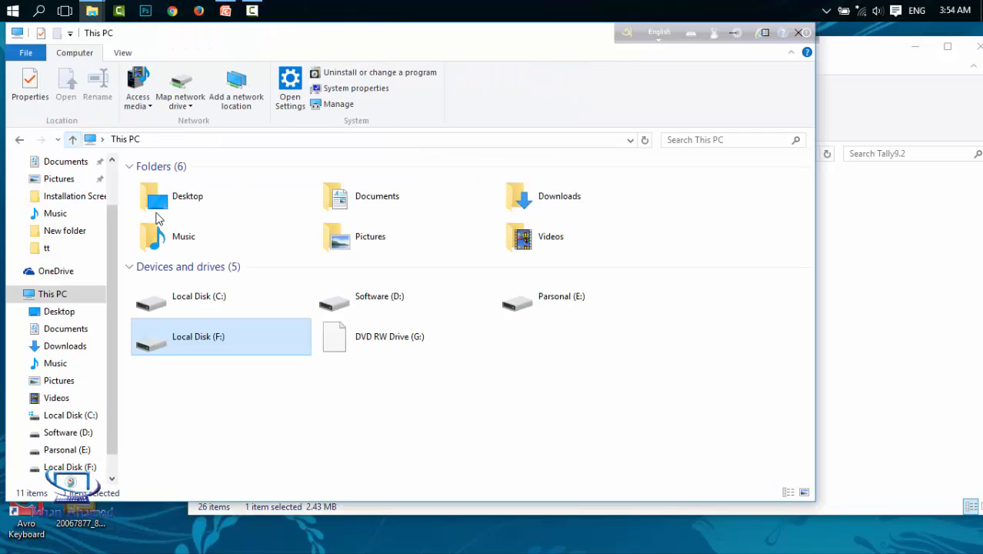
{"action": "left_click", "coordinate": [243, 448]}
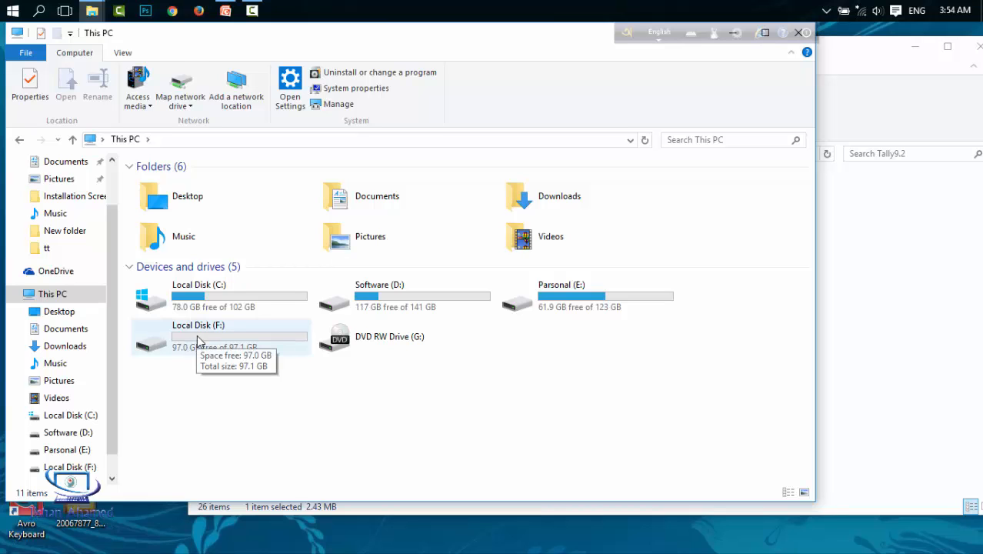
{"action": "double_click", "coordinate": [197, 334]}
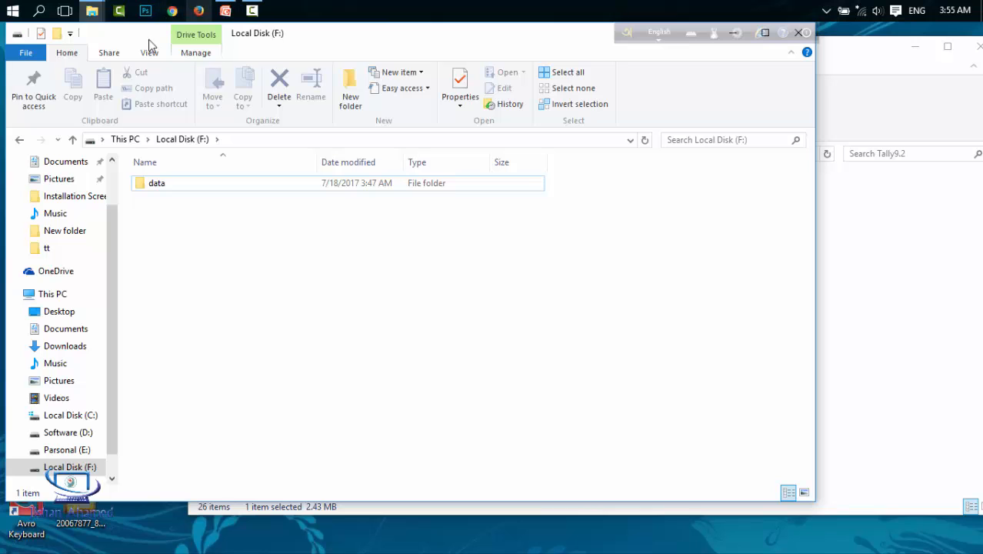
Start Tally 9 from the tally9 program in the Tally9.2 folder
{"action": "left_click", "coordinate": [73, 141]}
{"action": "left_click", "coordinate": [884, 338]}
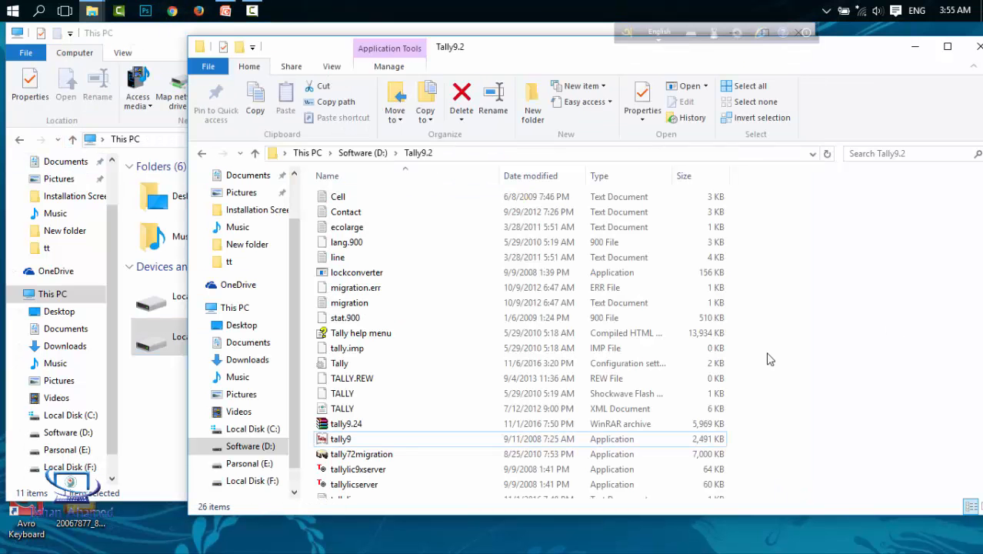
{"action": "left_click", "coordinate": [386, 436]}
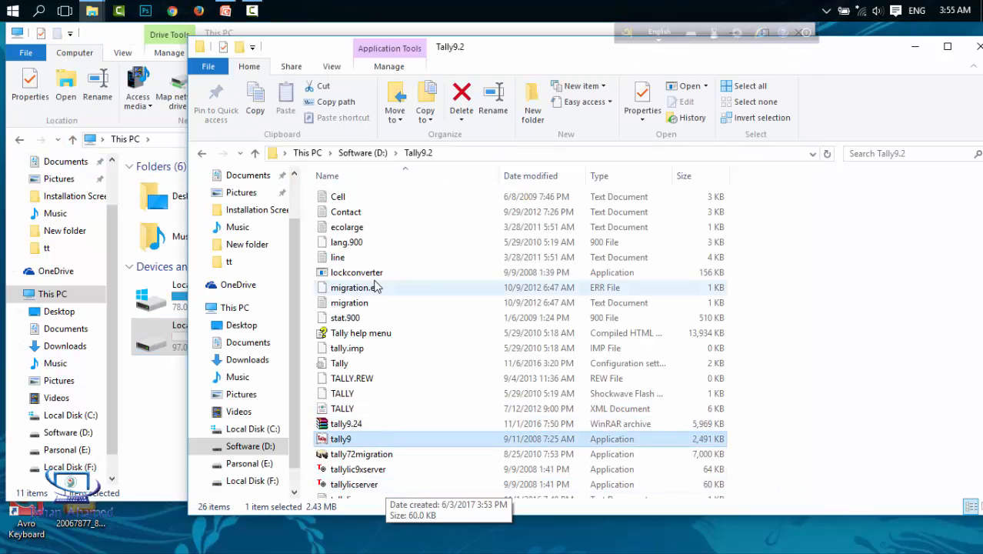
{"action": "scroll", "coordinate": [373, 286], "scroll_direction": "down", "scroll_amount": 2}
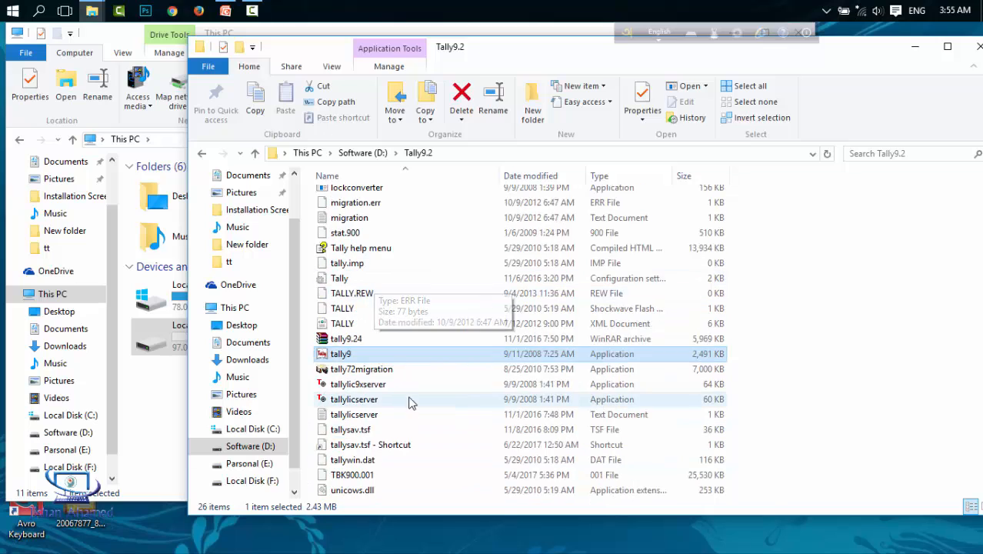
{"action": "double_click", "coordinate": [363, 362]}
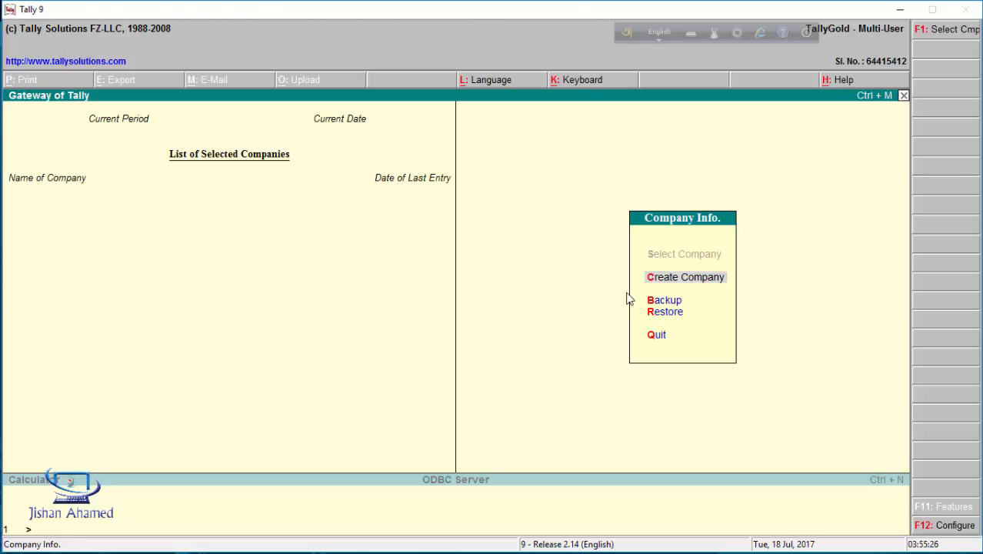
Start a new company with Create Company and move to its Directory field
{"action": "left_click", "coordinate": [688, 280]}
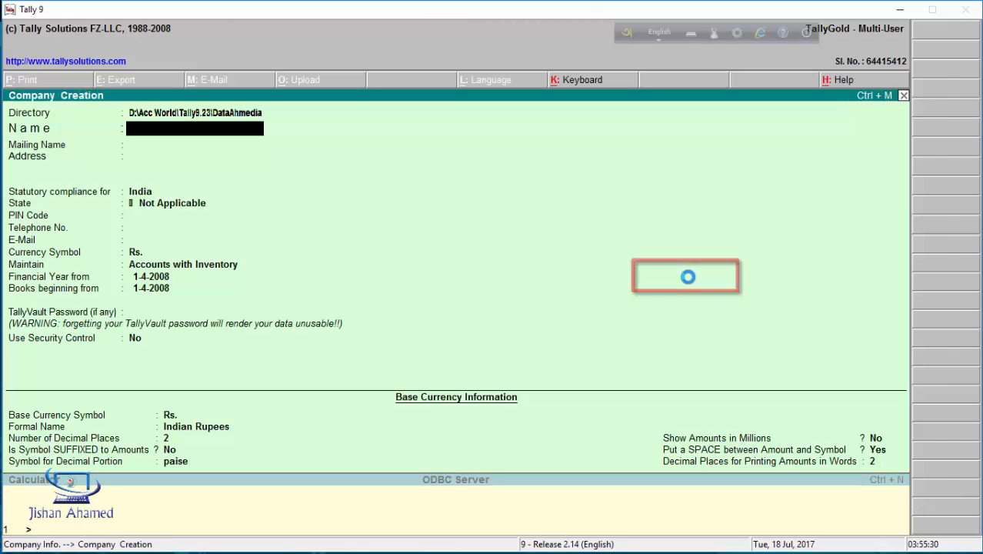
{"action": "left_click", "coordinate": [209, 114]}
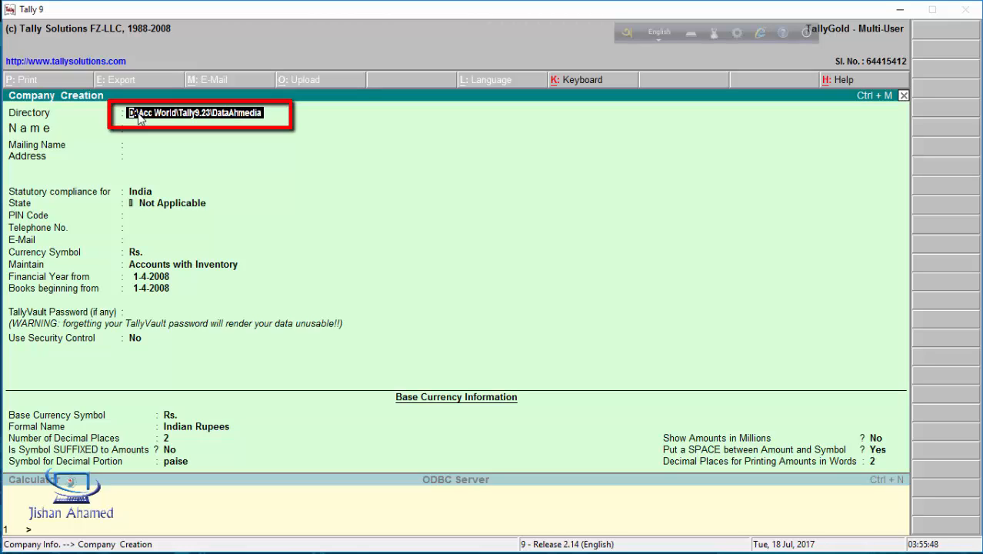
Replace the D: data path with the directory F:/data
{"action": "key", "text": "BackSpace"}
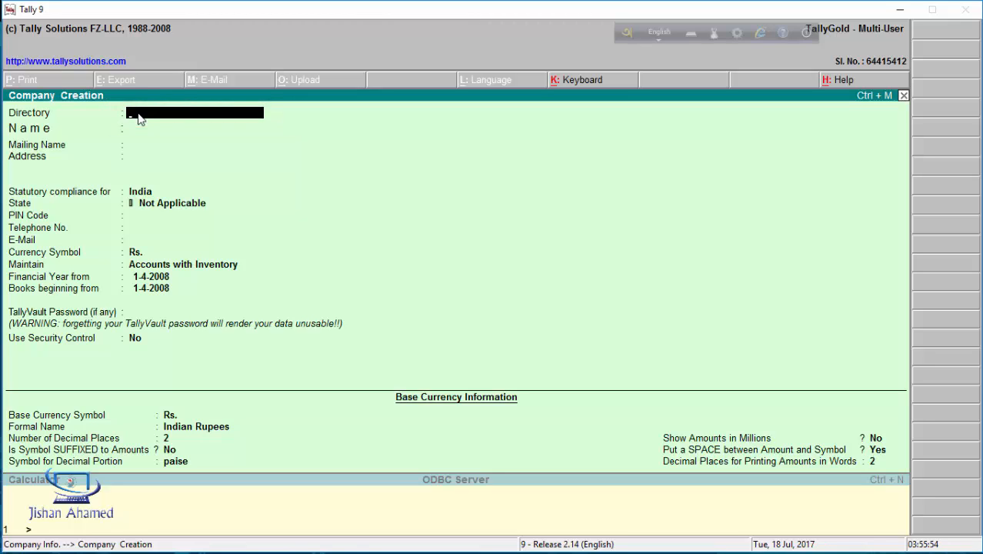
{"action": "type", "text": "F:/"}
{"action": "key", "text": "BackSpace"}
{"action": "type", "text": "\\"}
{"action": "key", "text": "BackSpace"}
{"action": "type", "text": "/data"}
{"action": "key", "text": "Return"}
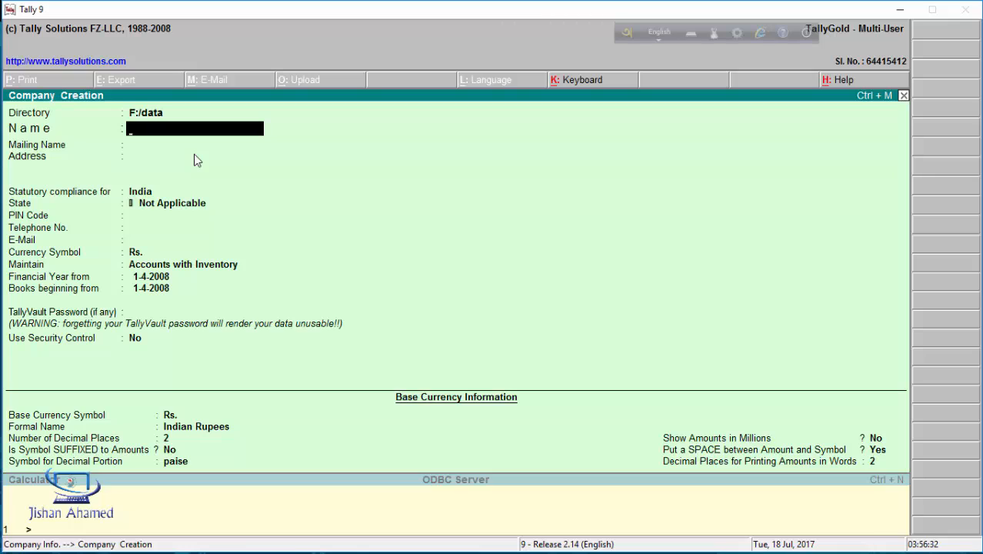
Name the company 'Abc Company' and keep it as the mailing name
{"action": "type", "text": "Abc"}
{"action": "type", "text": "Company"}
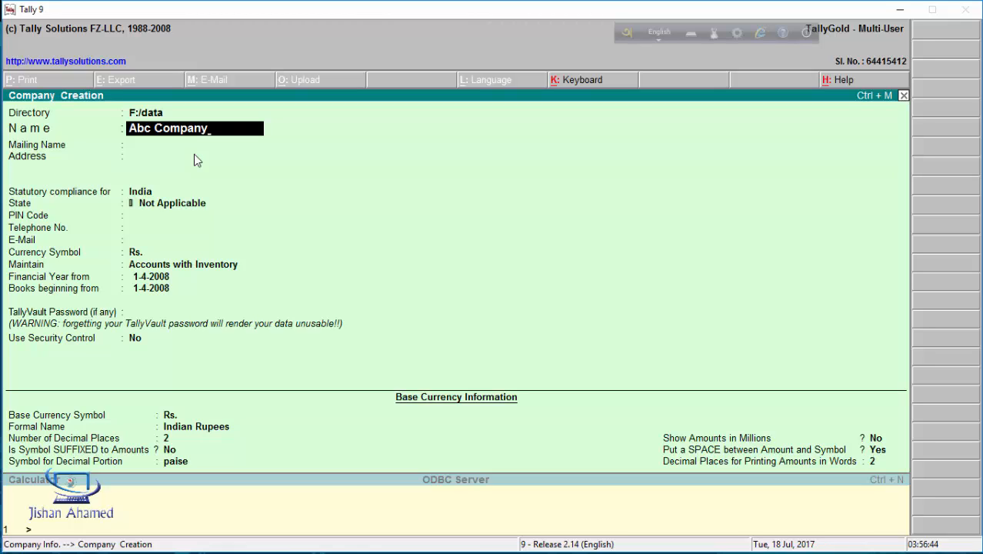
{"action": "key", "text": "Return"}
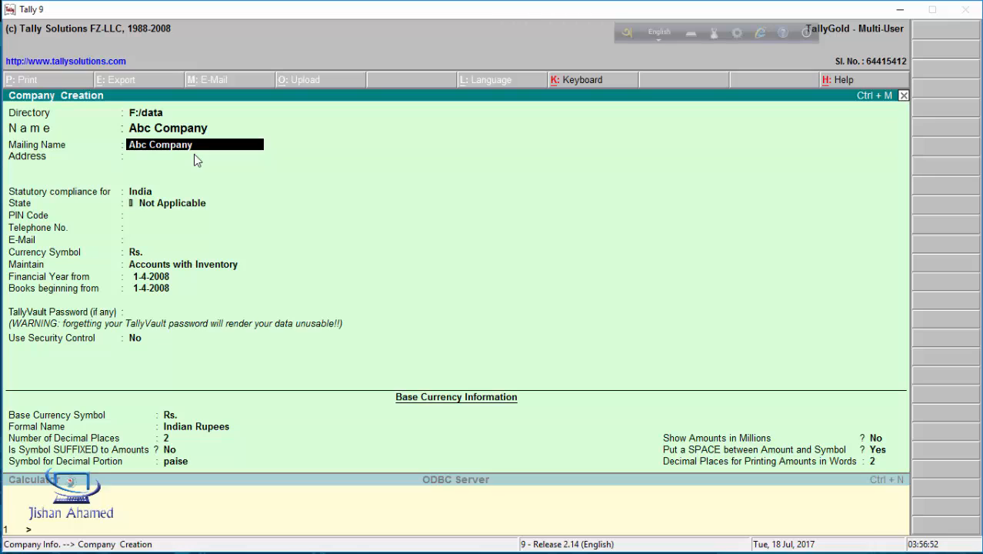
{"action": "key", "text": "Return"}
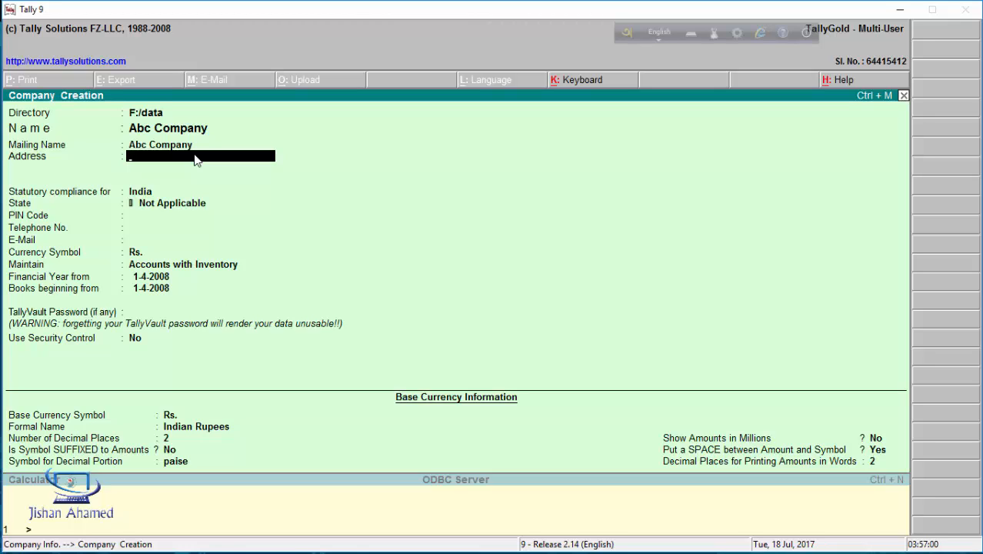
Enter the company's address on the first line and leave the second line blank
{"action": "type", "text": "Raozan,Cth"}
{"action": "key", "text": "BackSpace"}
{"action": "type", "text": "g,Bd"}
{"action": "key", "text": "BackSpace"}
{"action": "type", "text": "D"}
{"action": "key", "text": "Return"}
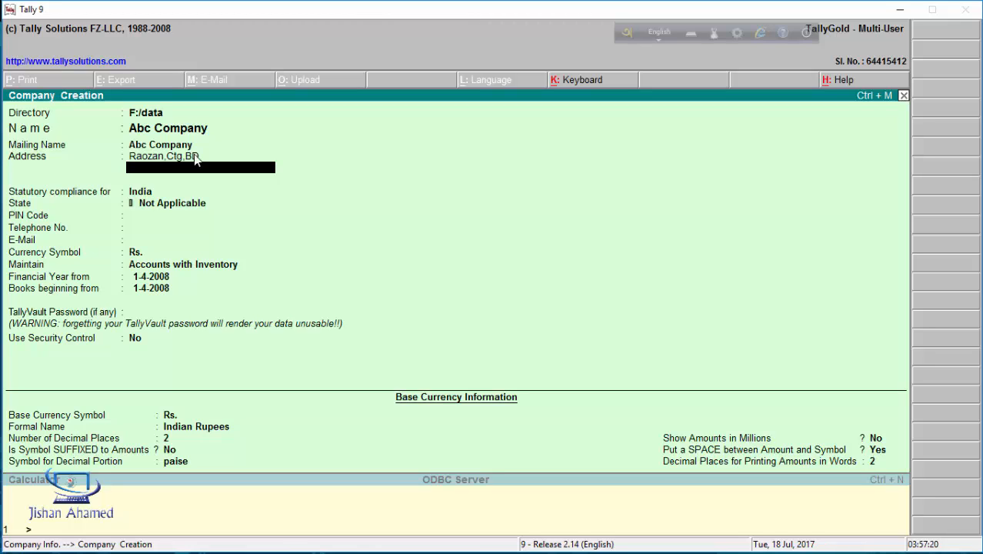
{"action": "key", "text": "Return"}
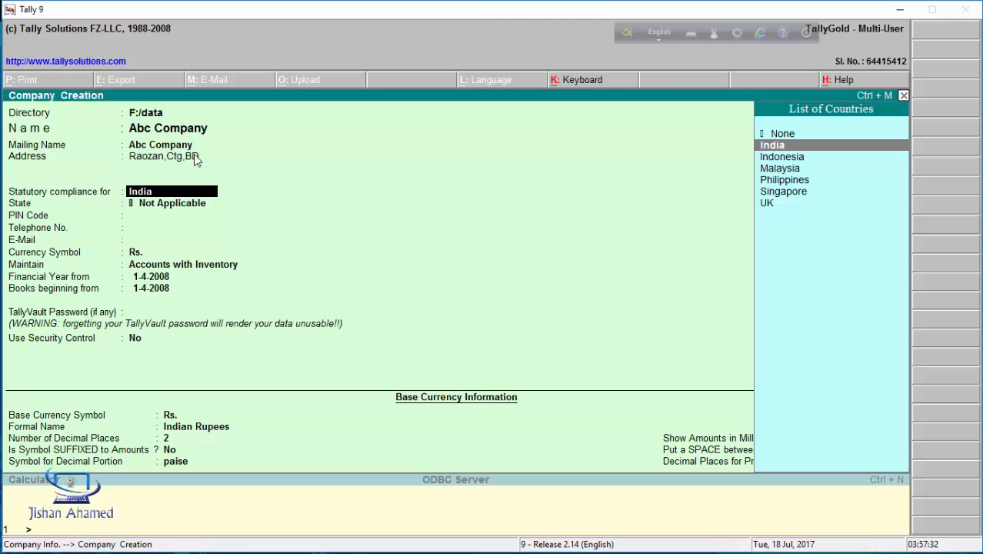
Choose None instead of India in the Statutory compliance for country list
{"action": "key", "text": "Up"}
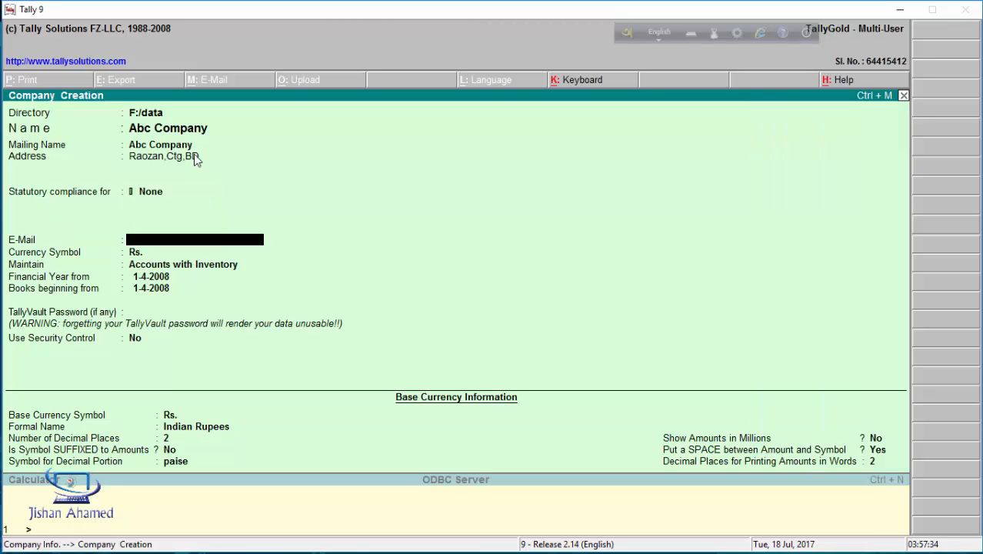
{"action": "key", "text": "Return"}
{"action": "key", "text": "BackSpace"}
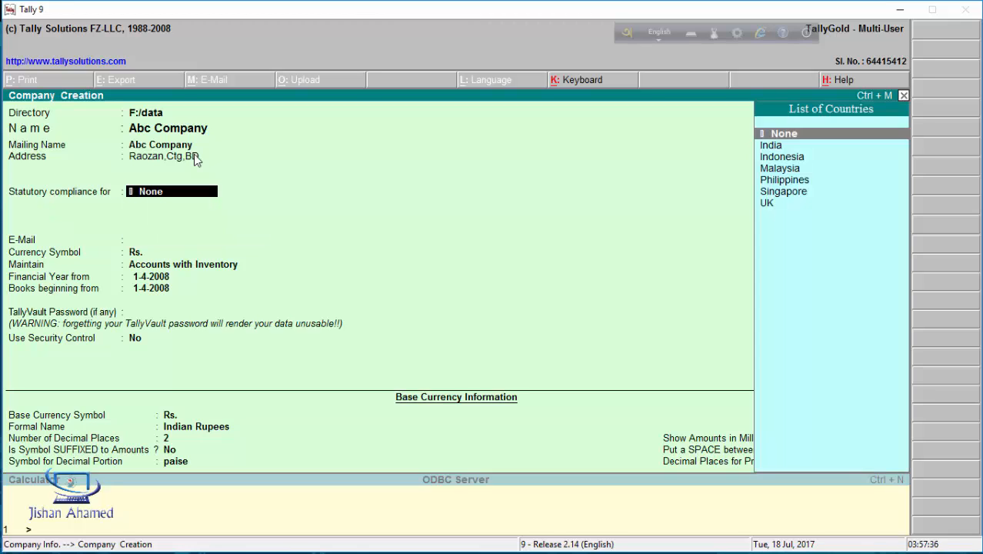
{"action": "key", "text": "Down"}
{"action": "key", "text": "Return"}
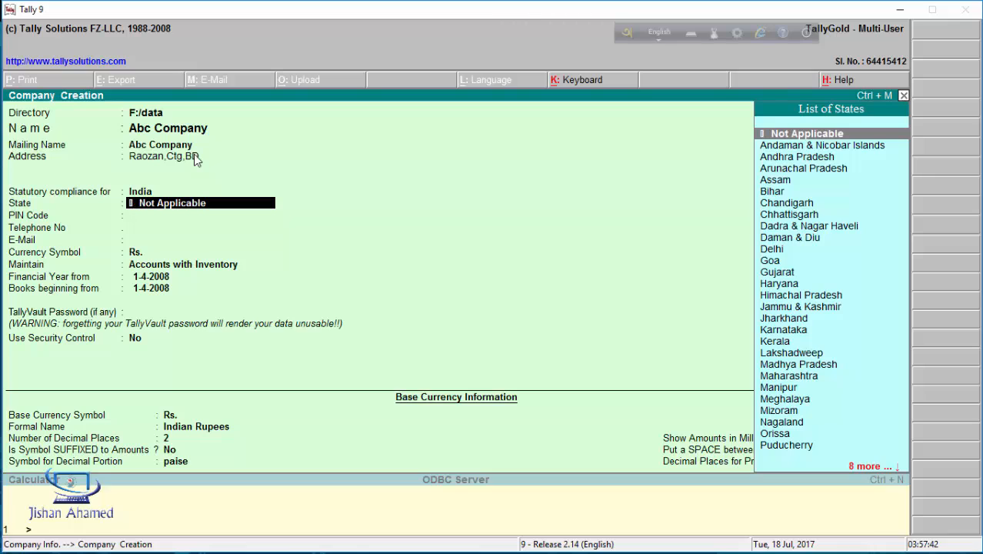
{"action": "key", "text": "BackSpace"}
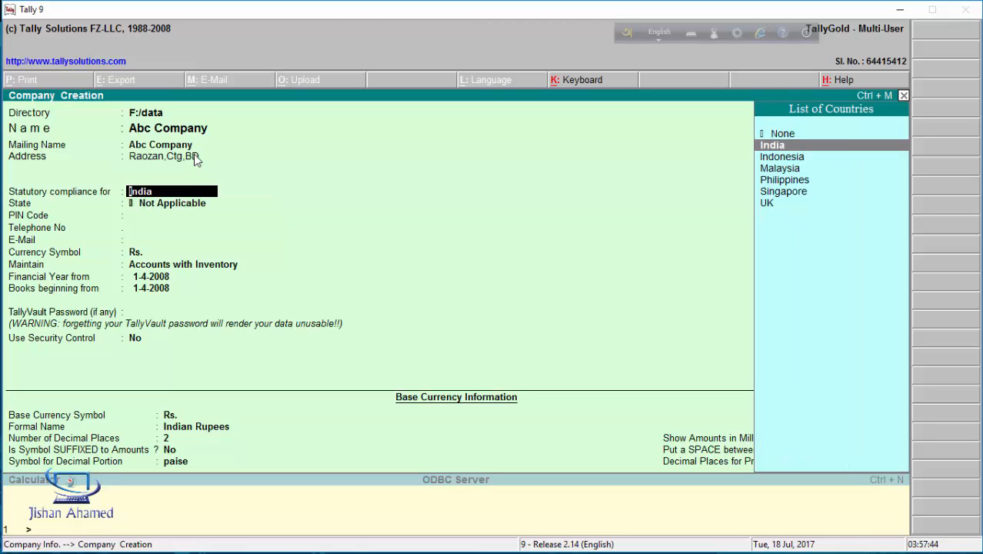
{"action": "key", "text": "Up"}
{"action": "key", "text": "Return"}
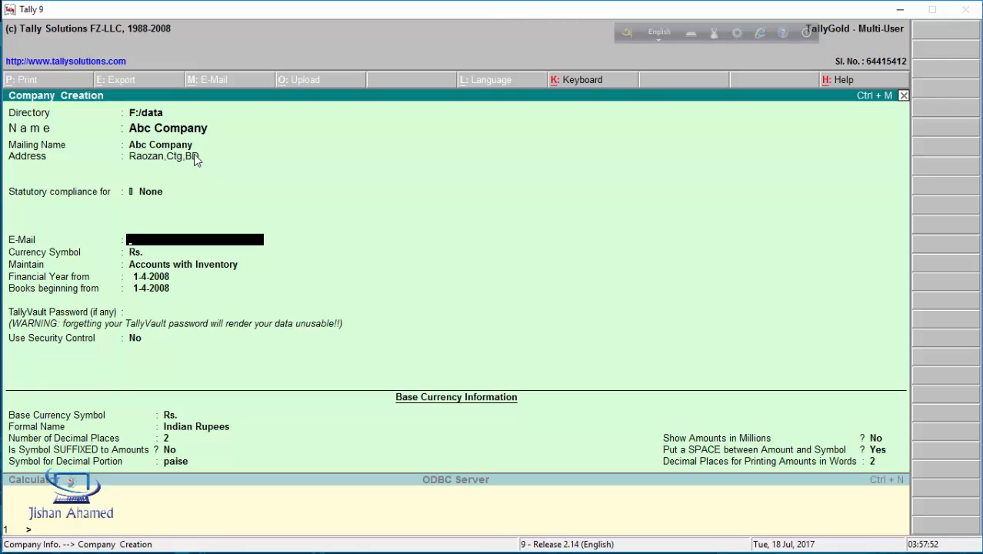
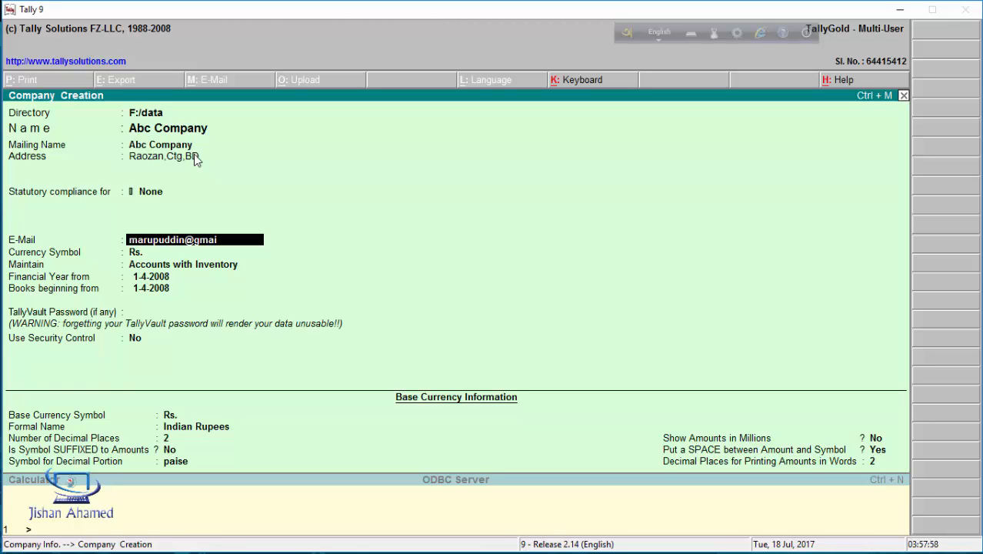
Enter the company's e-mail address and set the currency symbol to Tk
{"action": "key", "text": "Return"}
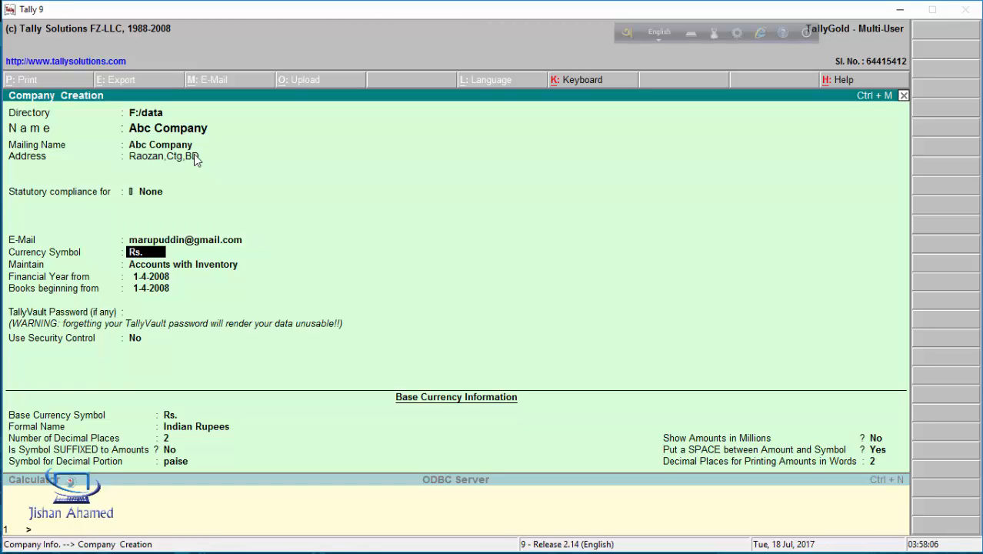
{"action": "type", "text": "Tk"}
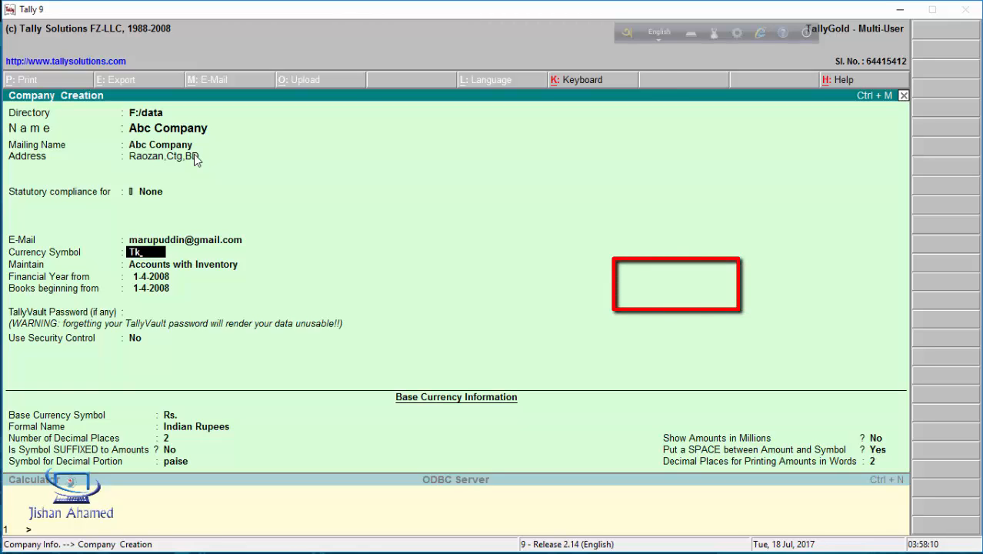
{"action": "key", "text": "Return"}
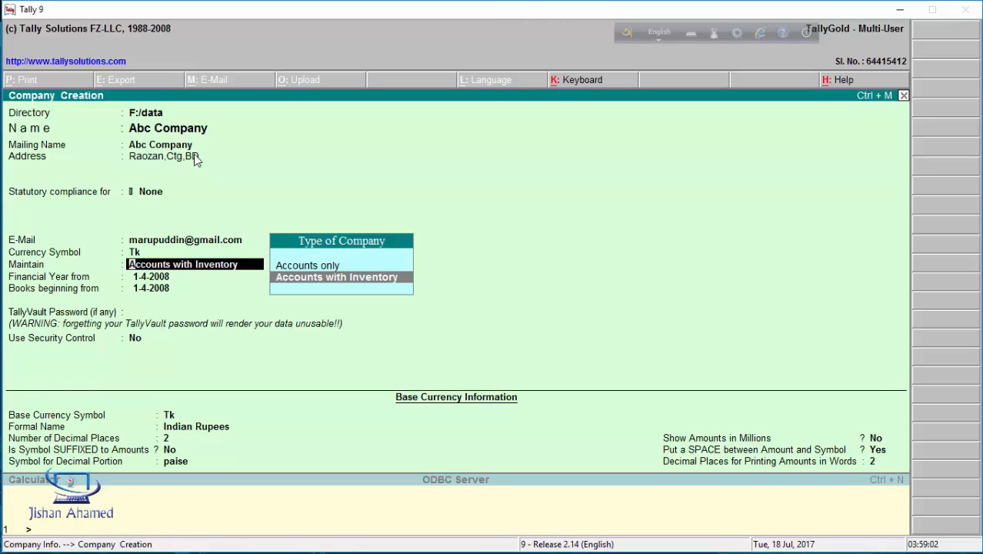
Keep Accounts with Inventory as the company type
{"action": "key", "text": "Return"}
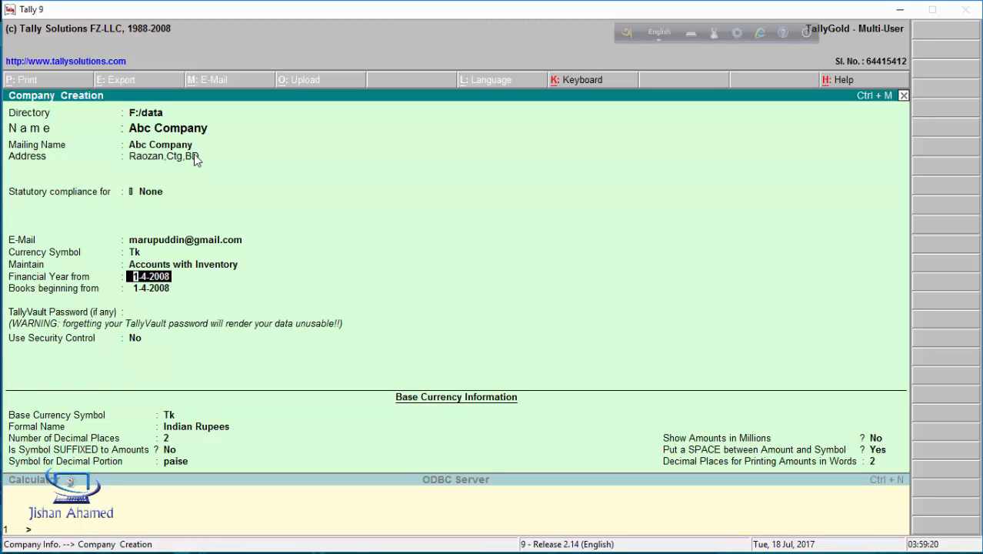
Enter 1-7-2017 as the financial year start and 5-7-2017 as the books beginning date
{"action": "type", "text": "1."}
{"action": "type", "text": "1."}
{"action": "type", "text": "1"}
{"action": "key", "text": "BackSpace"}
{"action": "key", "text": "BackSpace"}
{"action": "key", "text": "BackSpace"}
{"action": "type", "text": "7"}
{"action": "key", "text": "Return"}
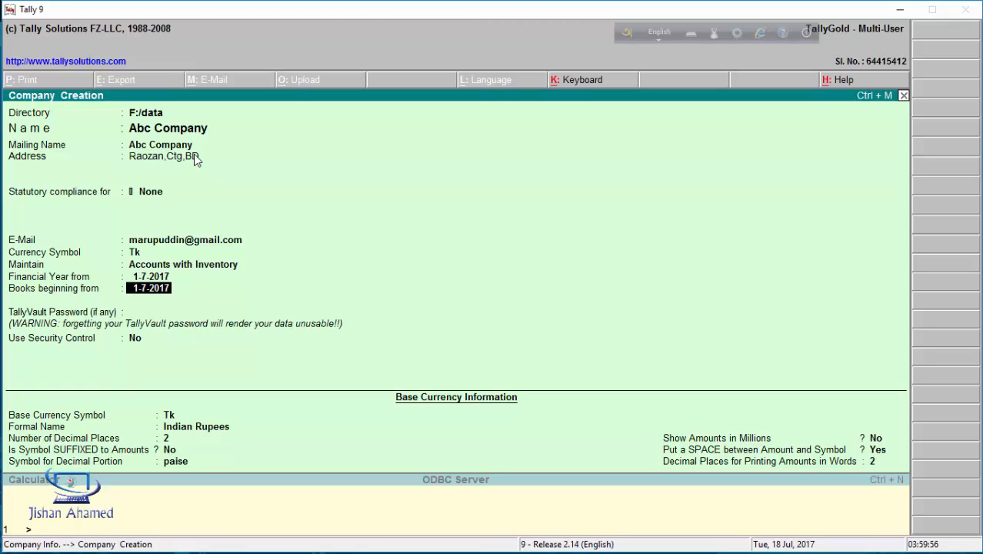
{"action": "type", "text": "5.7.17\\"}
{"action": "key", "text": "Return"}
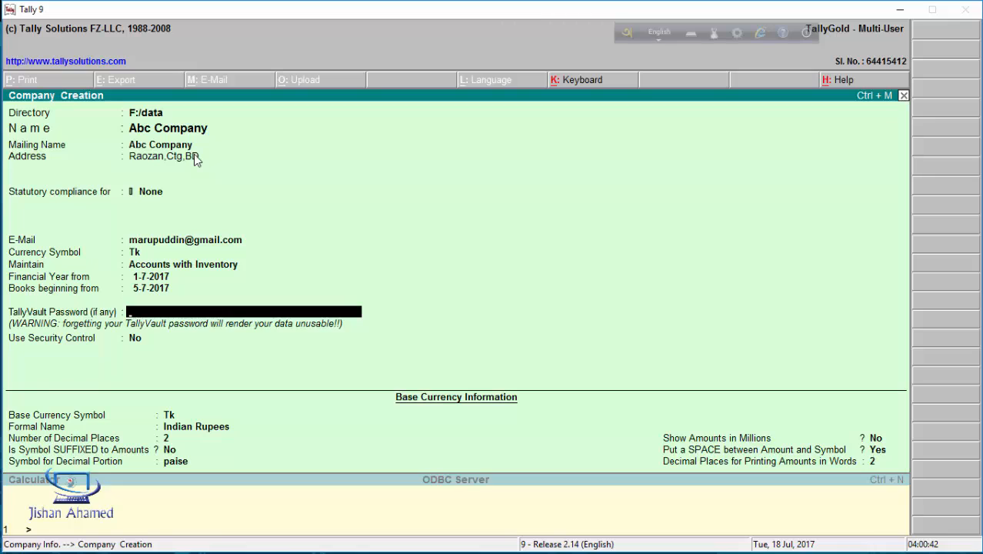
Leave the TallyVault password empty and set Use Security Control to Yes
{"action": "type", "text": "**"}
{"action": "key", "text": "BackSpace"}
{"action": "key", "text": "BackSpace"}
{"action": "key", "text": "BackSpace"}
{"action": "key", "text": "BackSpace"}
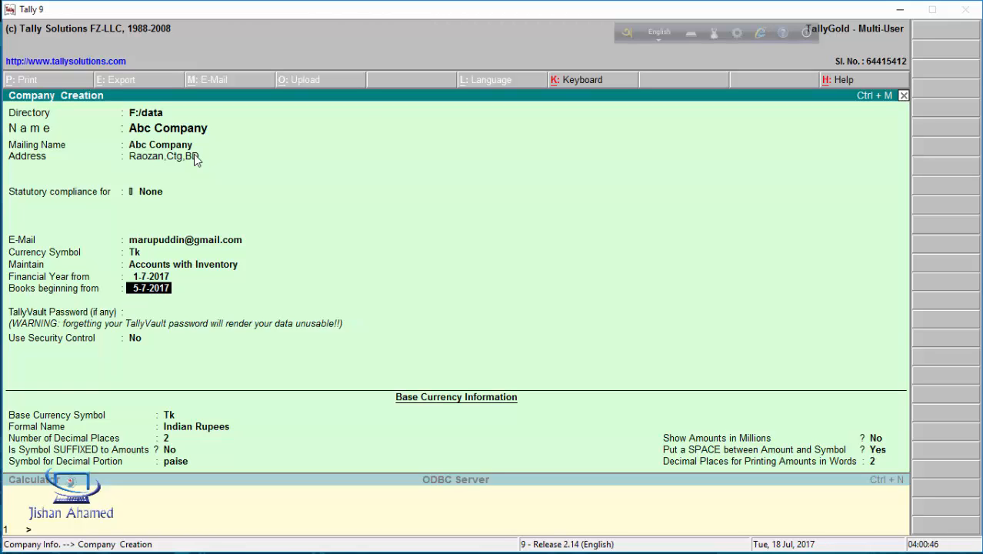
{"action": "key", "text": "Return"}
{"action": "key", "text": "Return"}
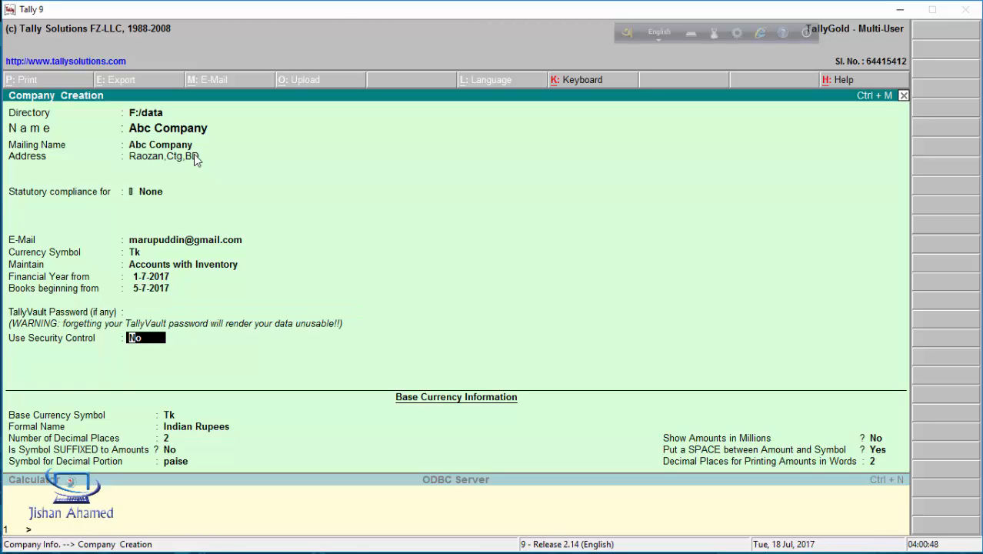
{"action": "type", "text": "yes"}
{"action": "key", "text": "Return"}
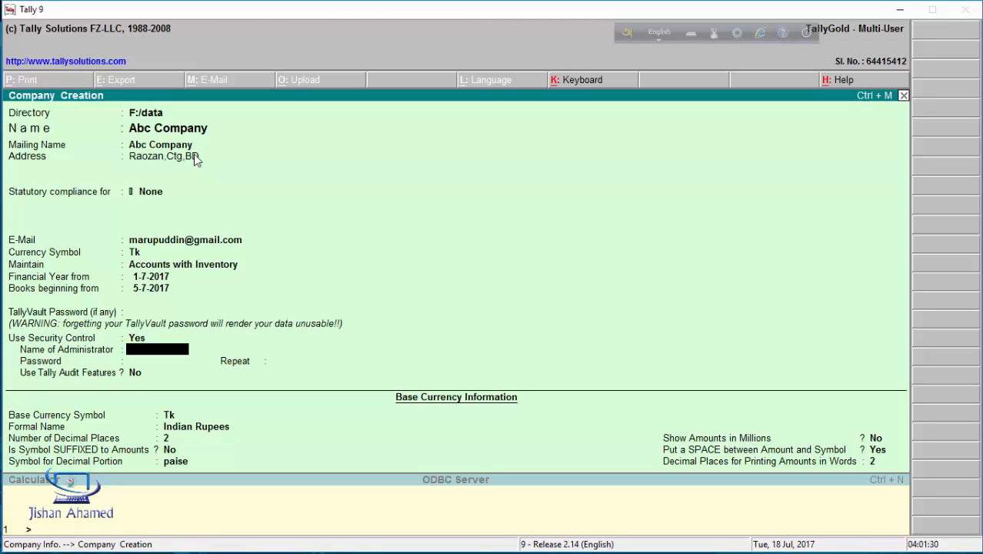
Set administrator name ABC, enter and repeat the password, and keep Audit Features off
{"action": "type", "text": "Abc"}
{"action": "key", "text": "BackSpace"}
{"action": "key", "text": "BackSpace"}
{"action": "key", "text": "BackSpace"}
{"action": "type", "text": "ABC"}
{"action": "key", "text": "Return"}
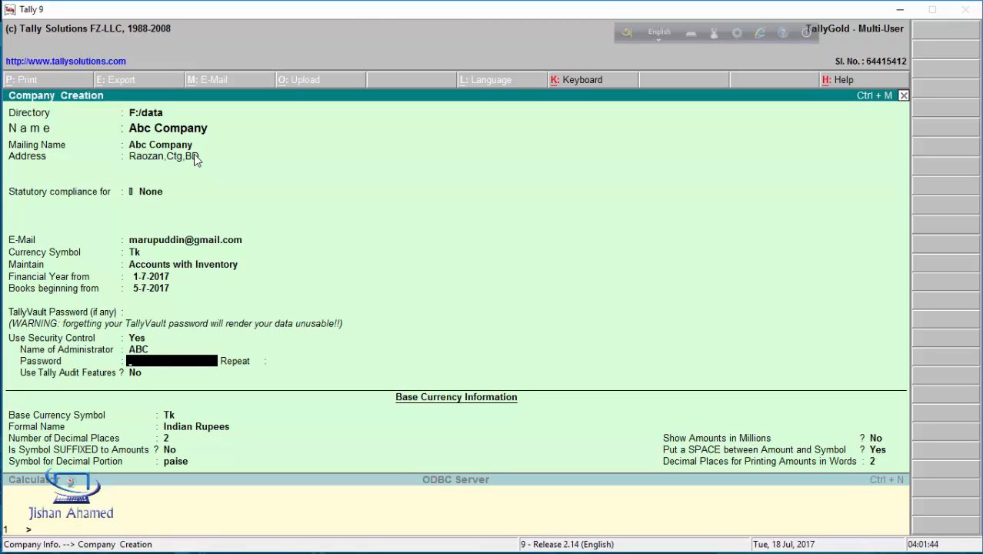
{"action": "type", "text": "****"}
{"action": "key", "text": "Return"}
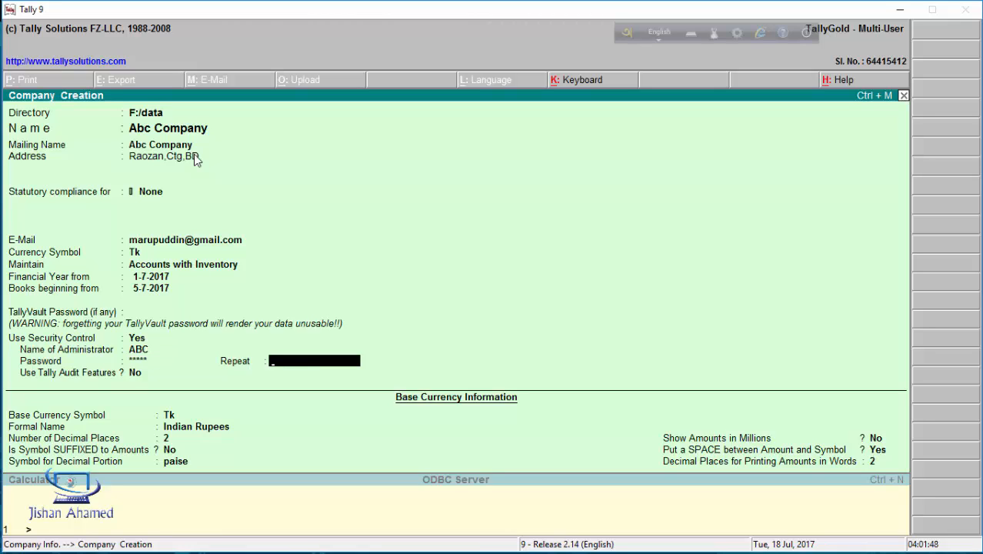
{"action": "type", "text": "***"}
{"action": "key", "text": "Return"}
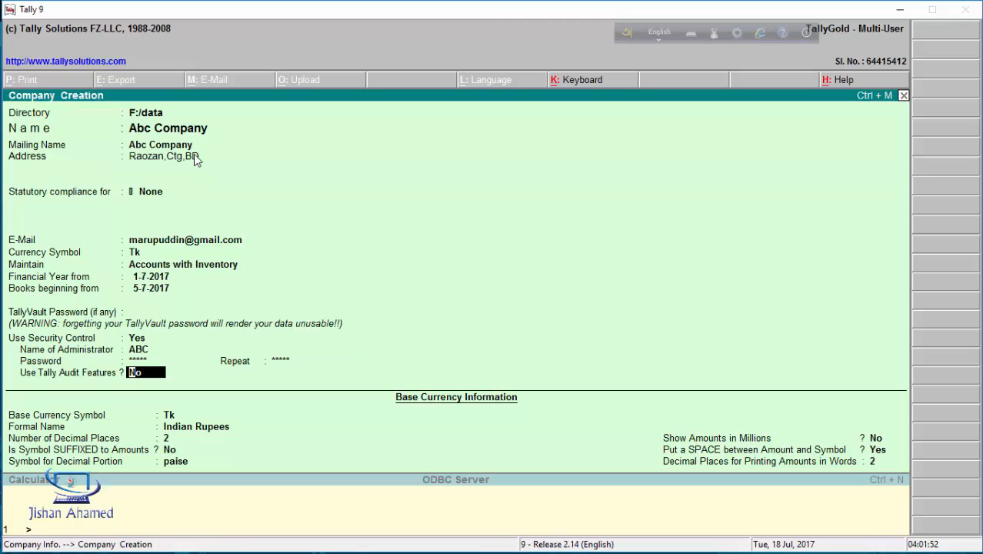
{"action": "key", "text": "Return"}
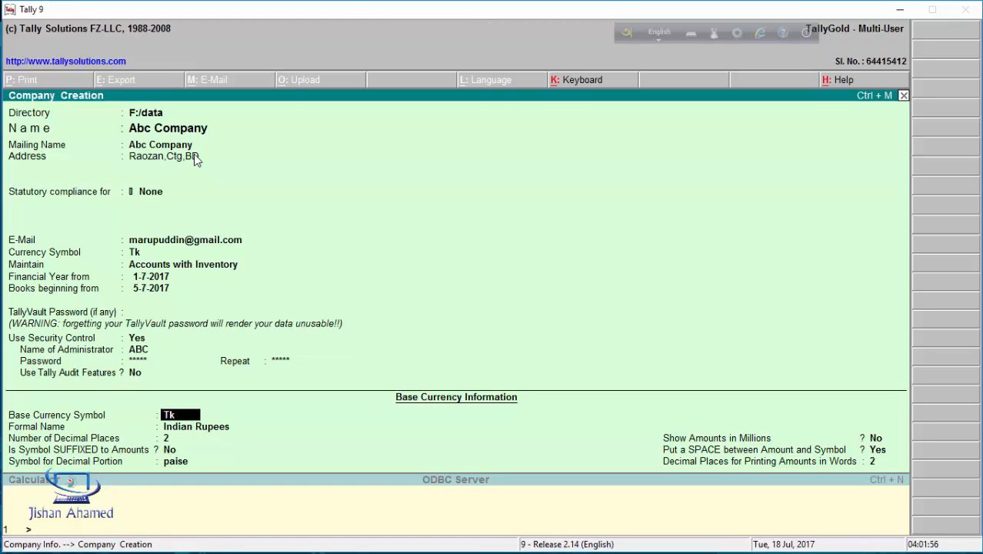
Keep Tk as the base currency symbol and set its formal name to Taka
{"action": "key", "text": "Return"}
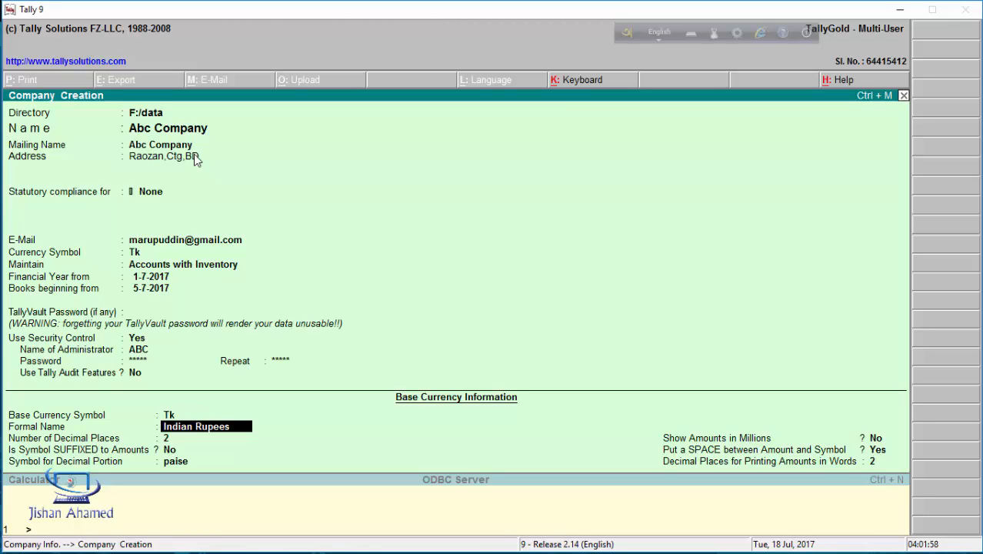
{"action": "type", "text": "B"}
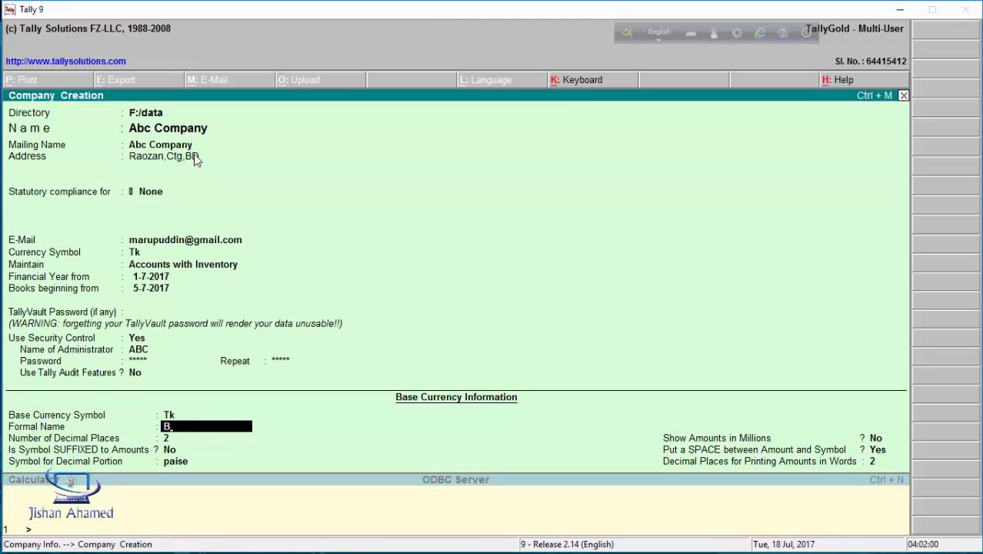
{"action": "type", "text": "angladeshi Taka"}
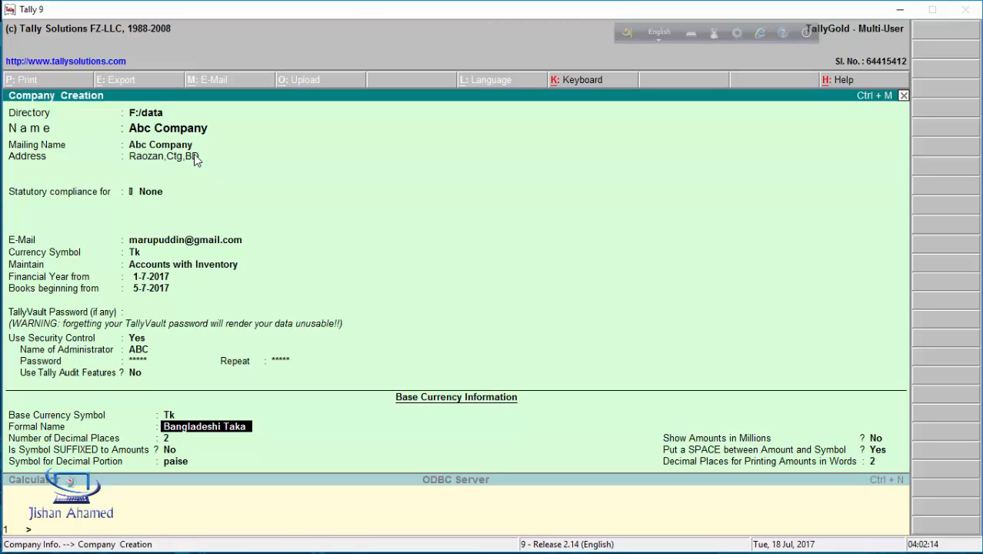
{"action": "key", "text": "Return"}
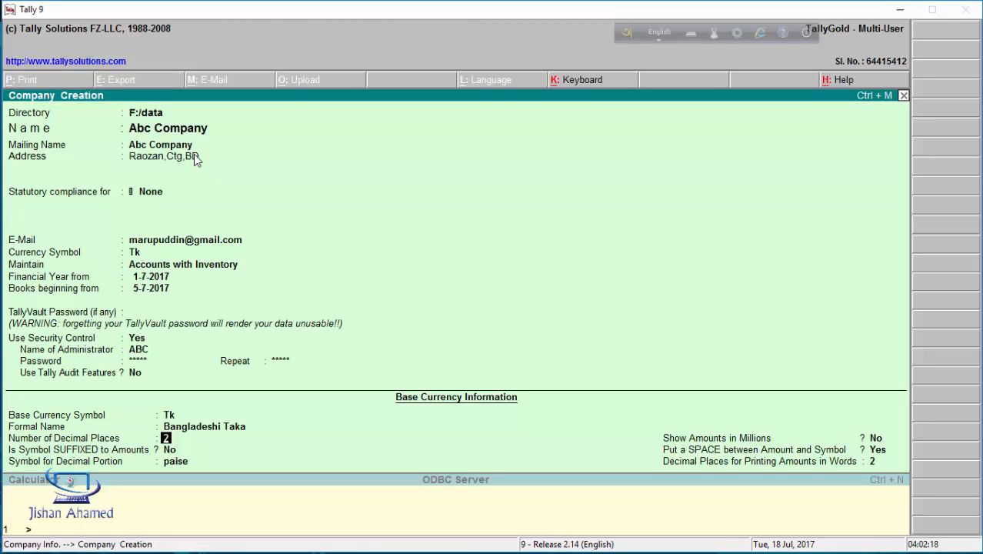
{"action": "key", "text": "Up"}
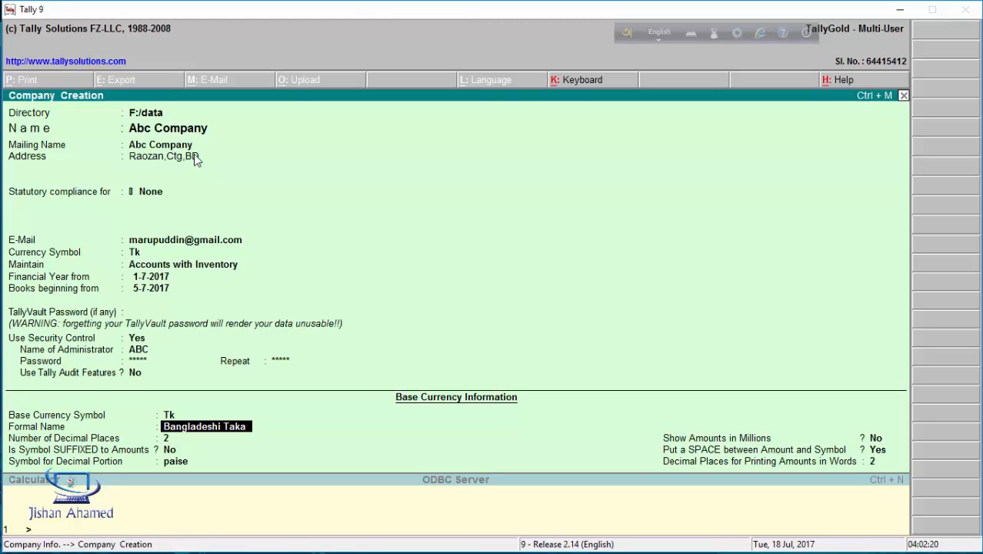
{"action": "type", "text": "Taka"}
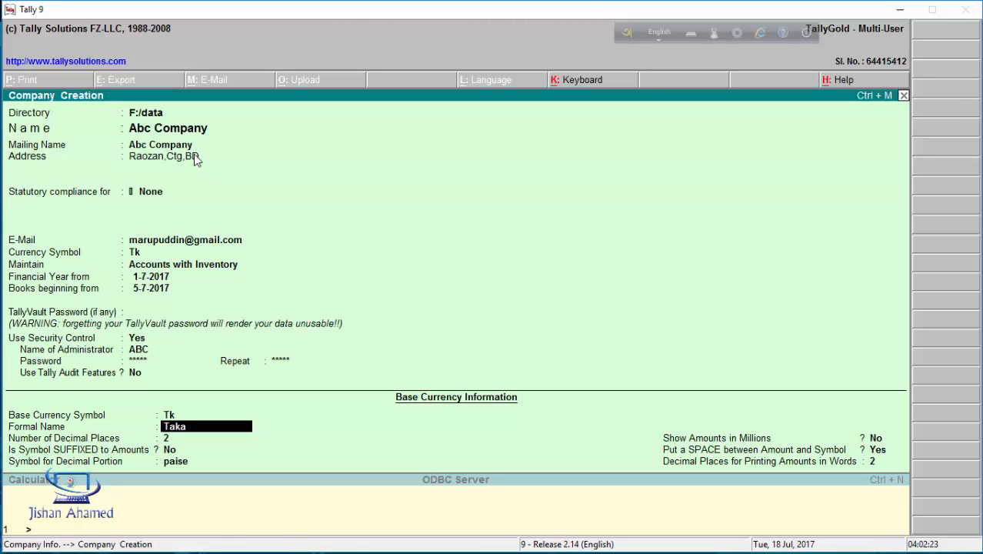
{"action": "key", "text": "Return"}
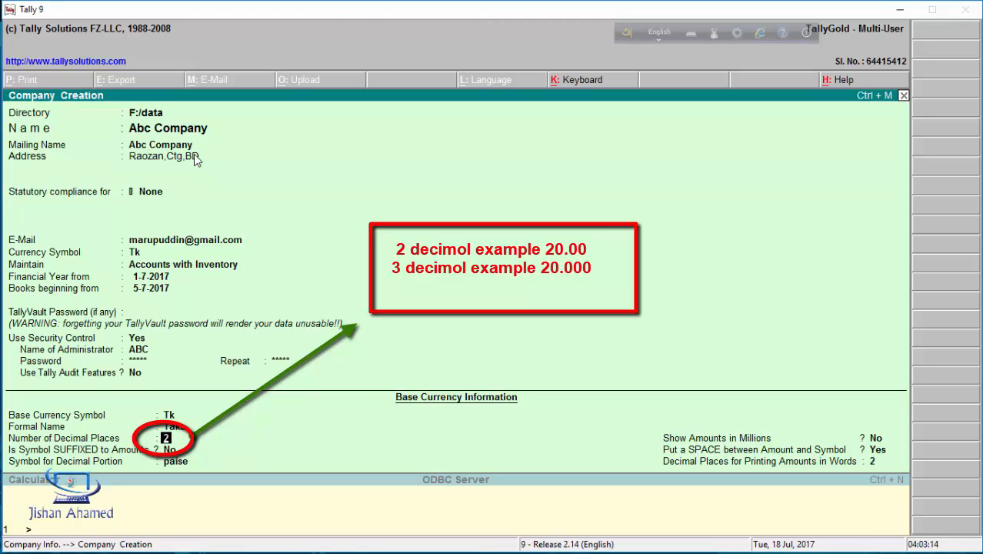
Keep the default Taka formatting: 2 decimal places, paise, no millions, space before symbol, 2 decimals in words
{"action": "key", "text": "Return"}
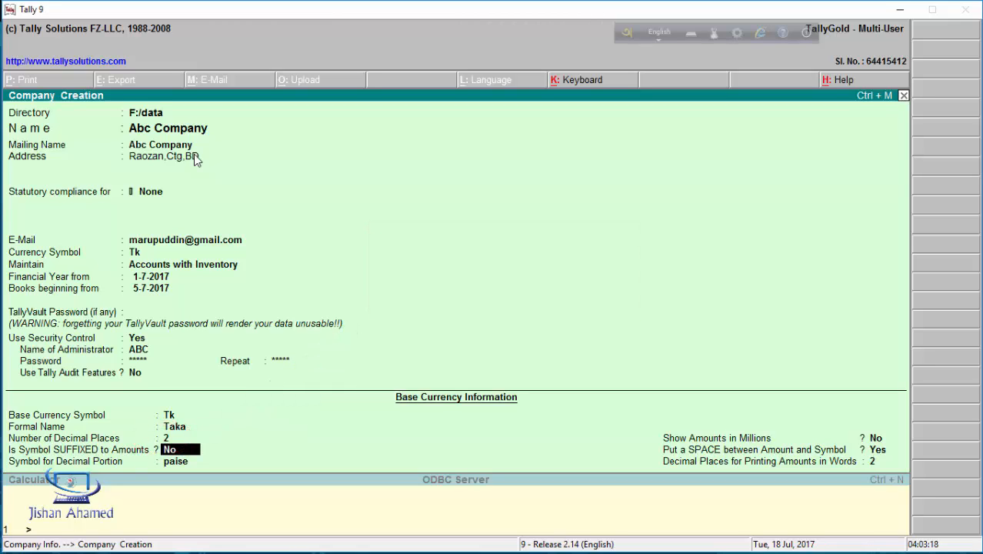
{"action": "key", "text": "Return"}
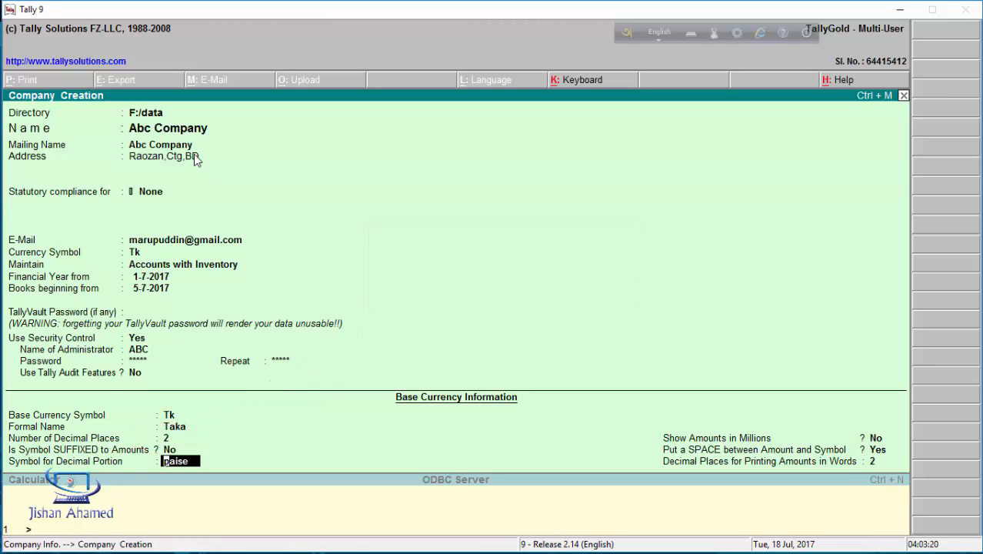
{"action": "key", "text": "Return"}
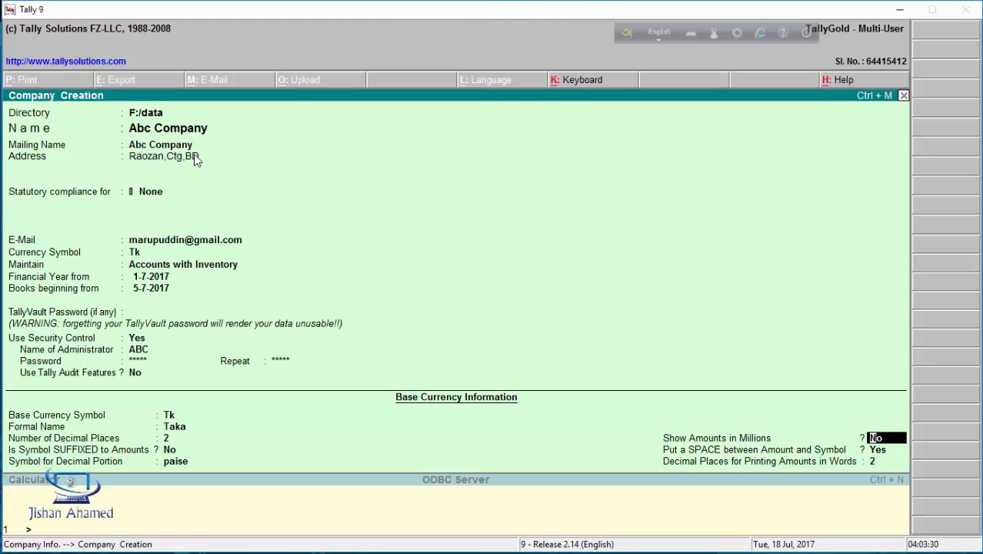
{"action": "key", "text": "Return"}
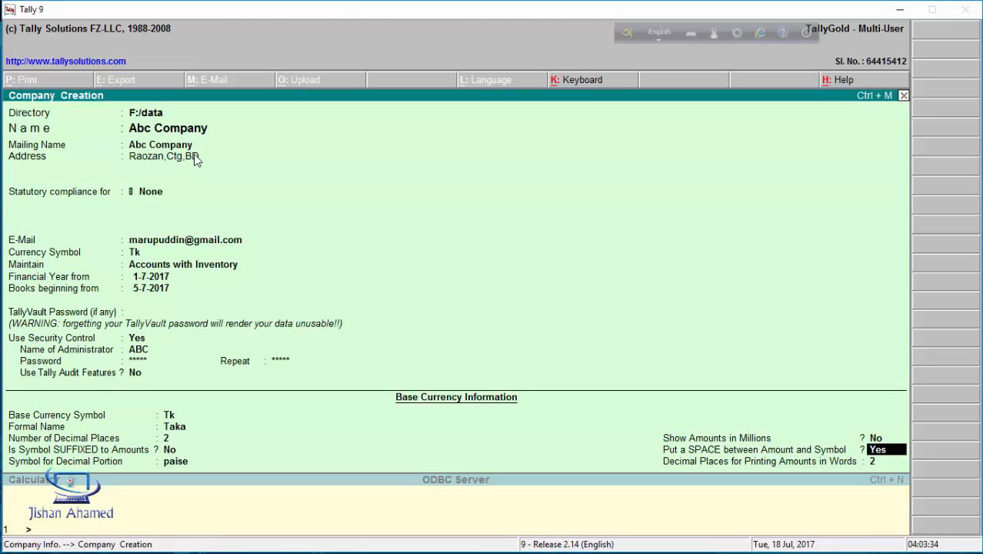
{"action": "key", "text": "Return"}
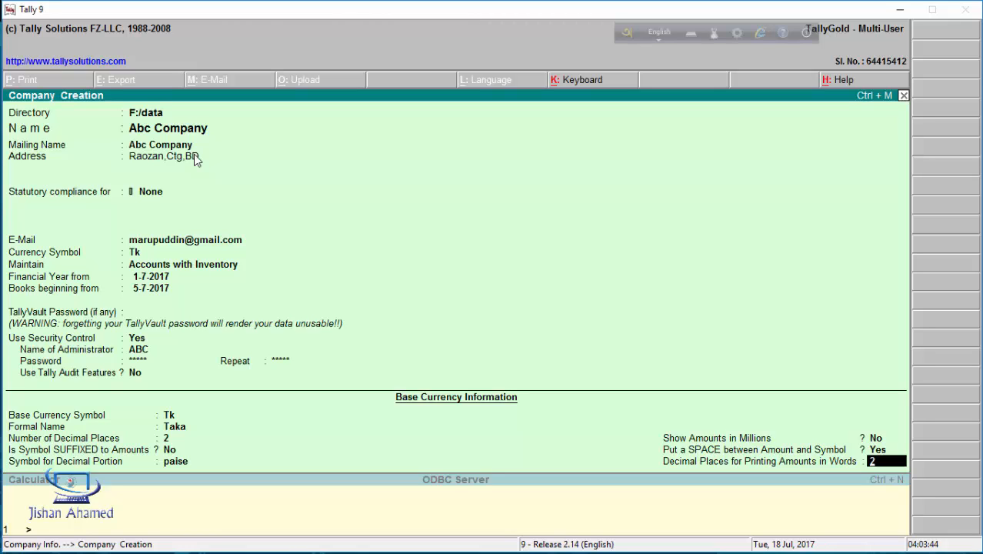
{"action": "key", "text": "Return"}
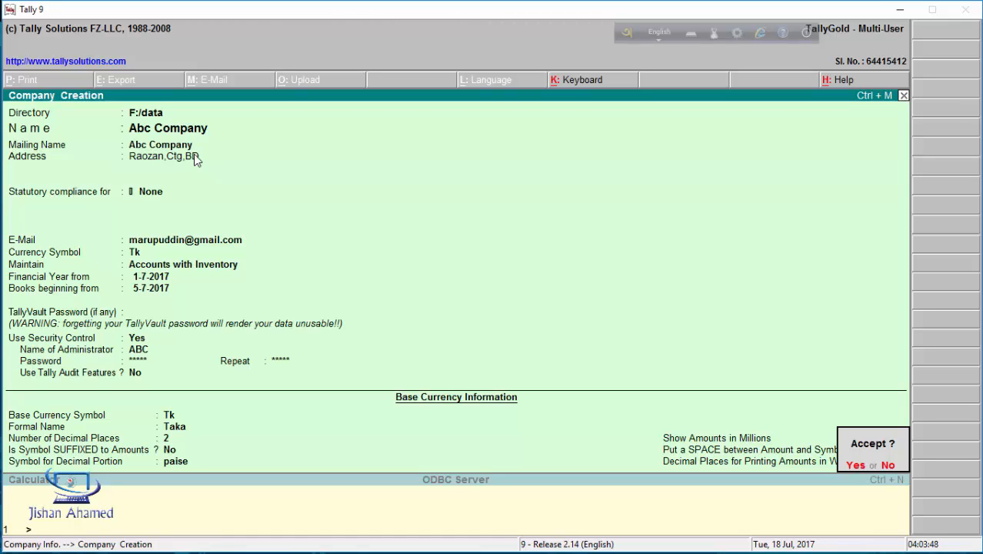
Accept the Abc Company form and log in with the administrator user name and password
{"action": "key", "text": "Return"}
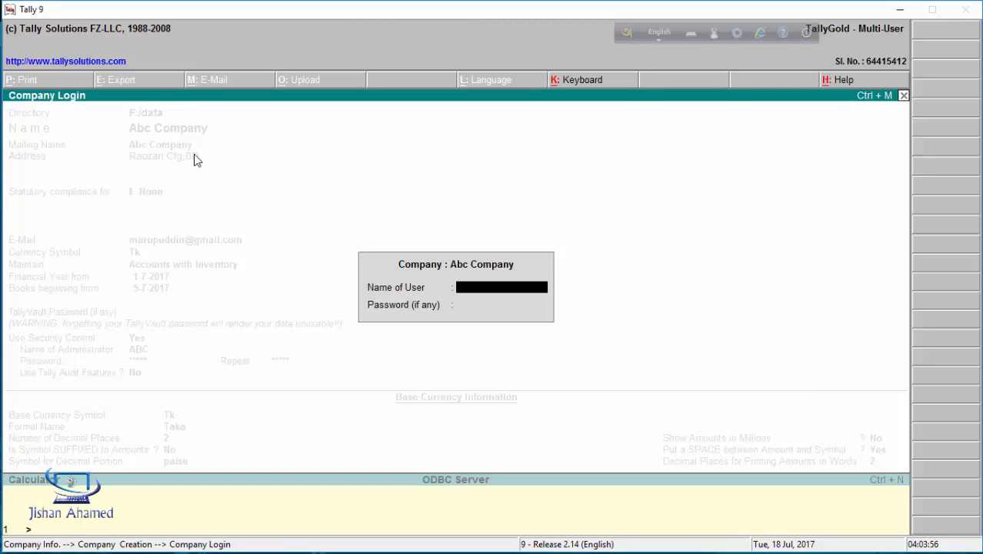
{"action": "type", "text": "ABC"}
{"action": "key", "text": "Return"}
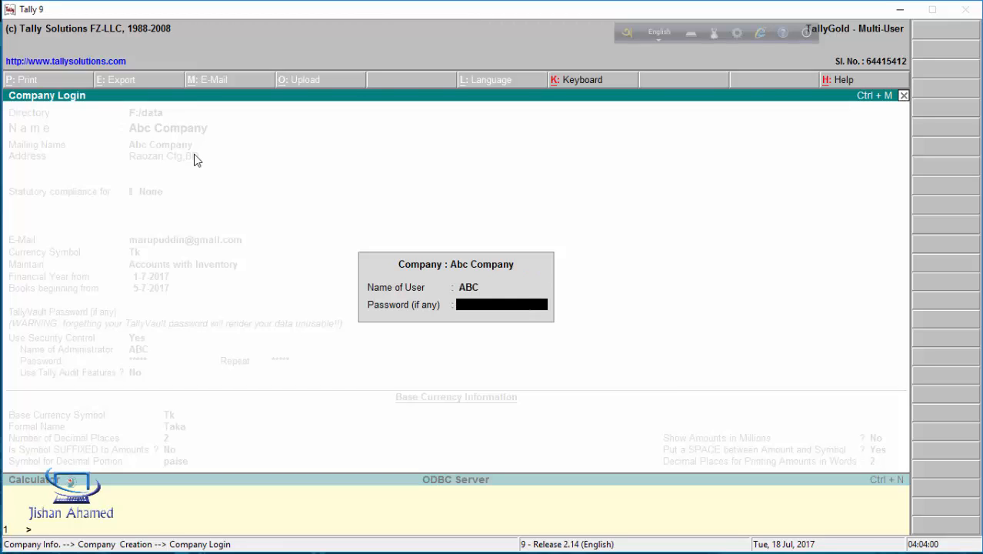
{"action": "type", "text": "****"}
{"action": "key", "text": "Return"}
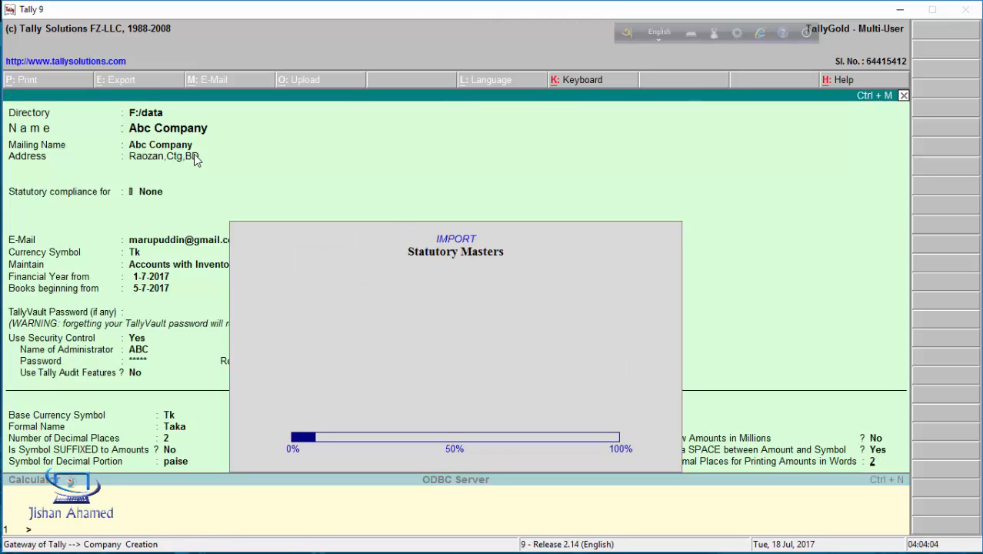